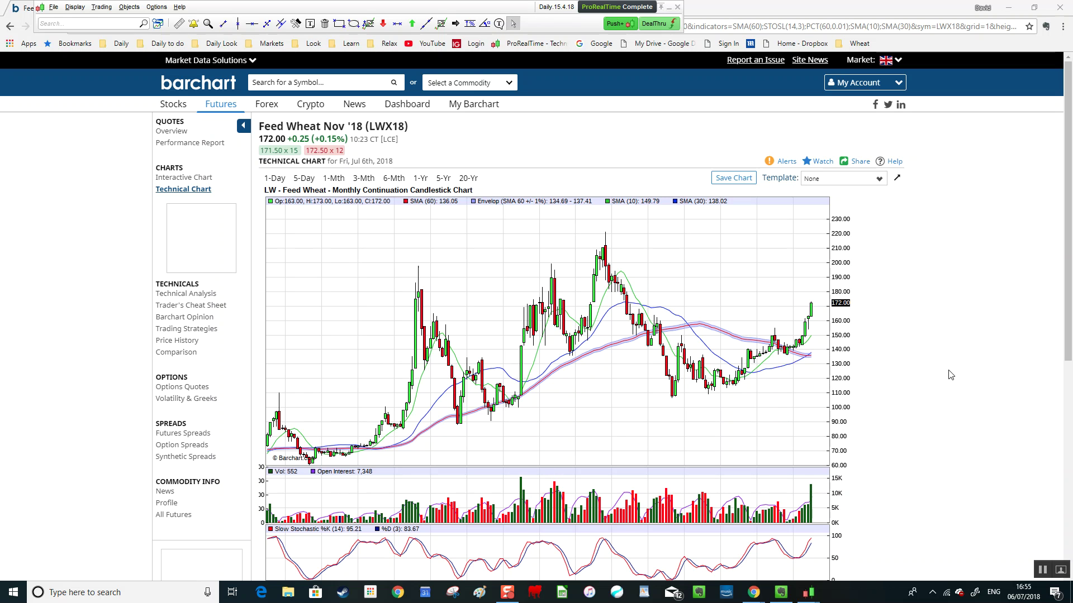
Redraw Barchart's LWX18 Feed Wheat chart with the Monthly Contract (5-Years) period.
scroll(951, 375, down, 1)
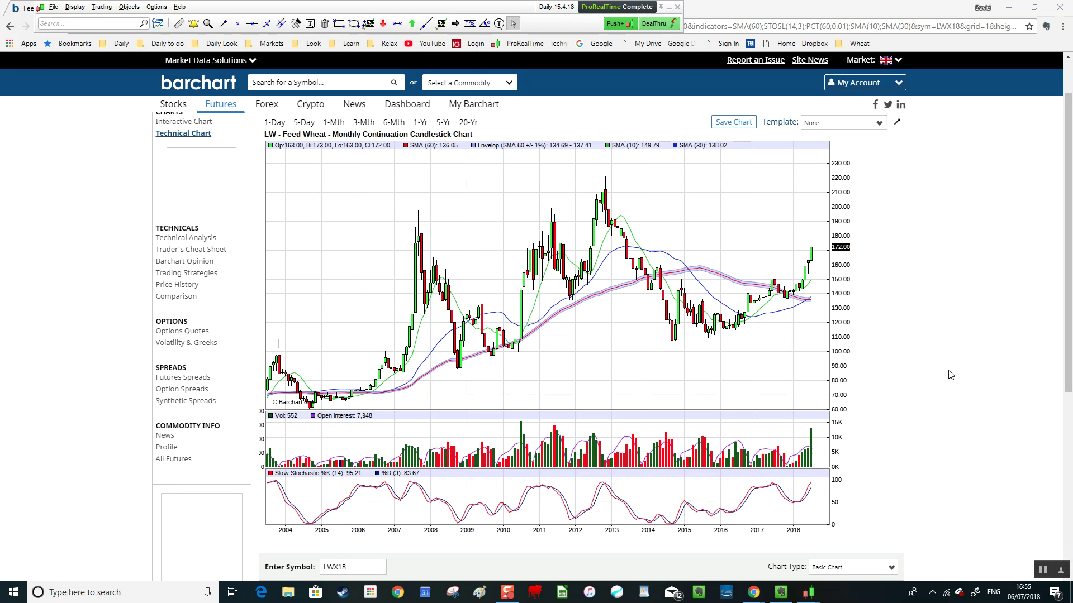
scroll(951, 375, up, 1)
scroll(950, 375, down, 1)
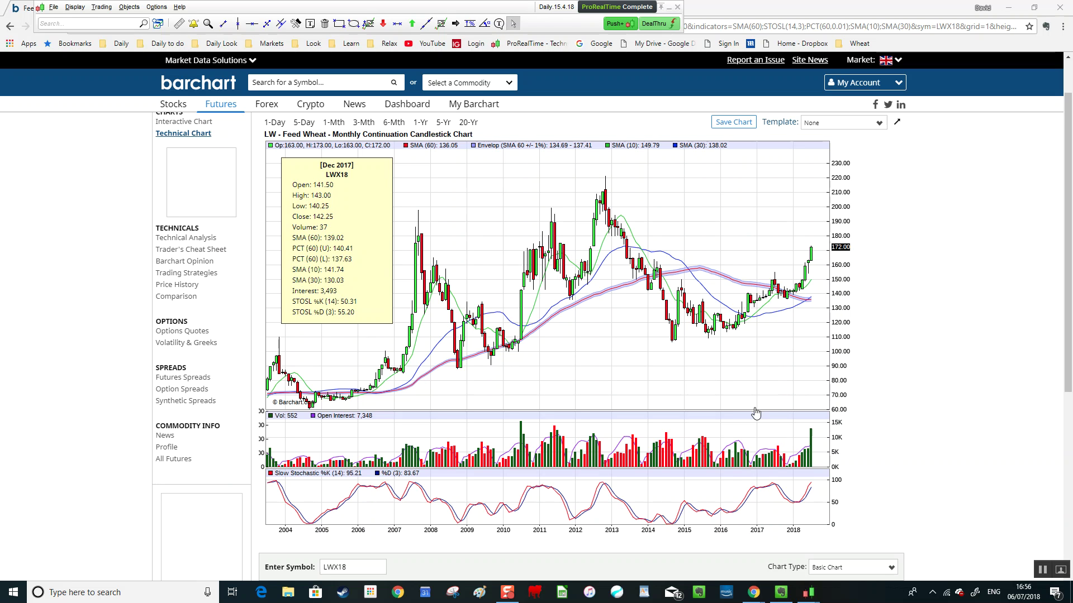
scroll(543, 433, down, 5)
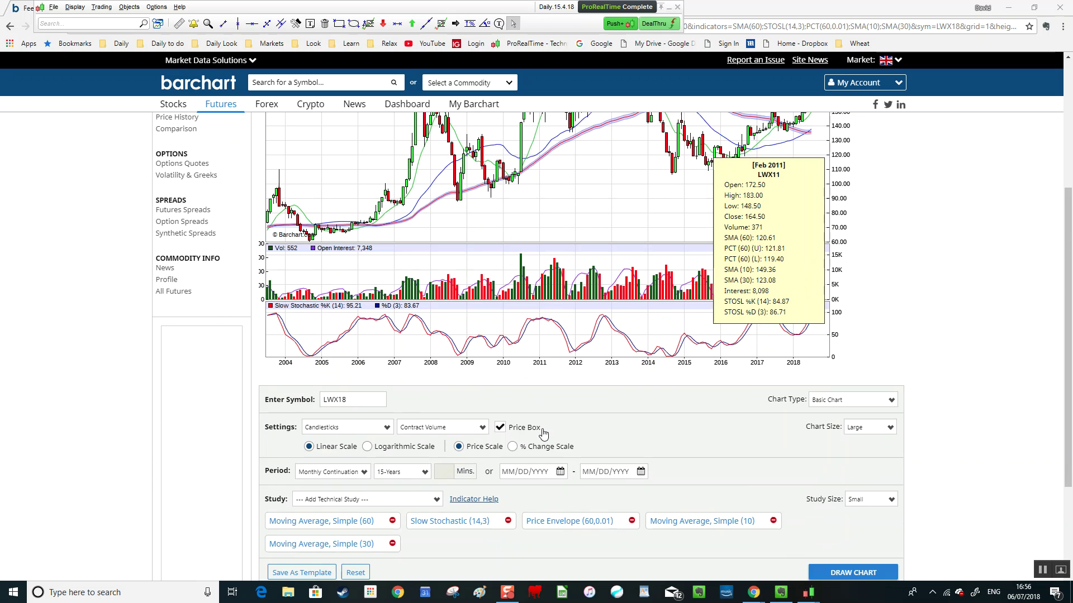
click(362, 366)
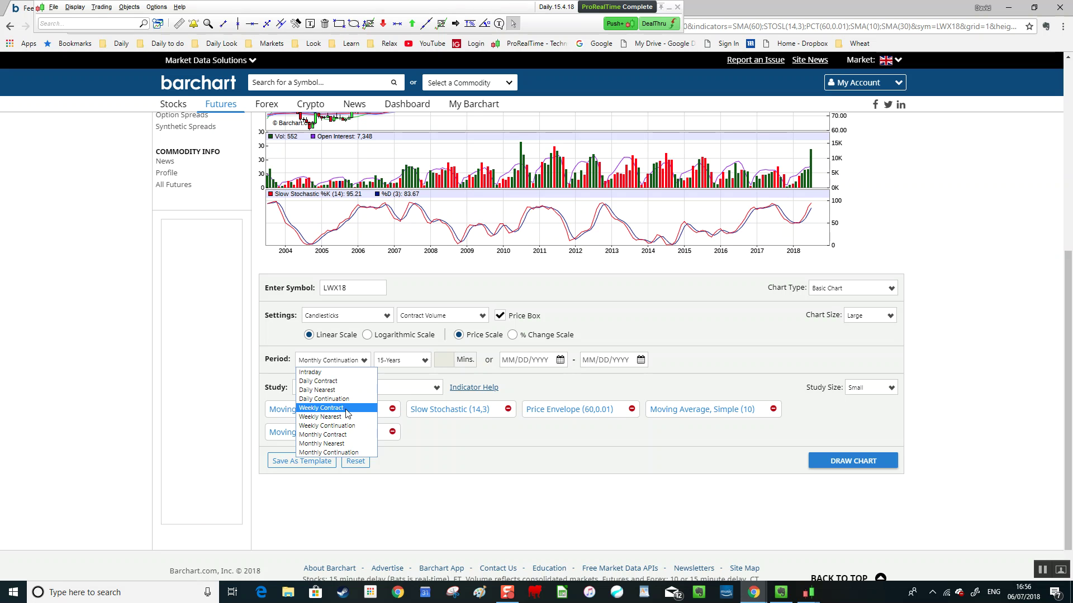
click(322, 435)
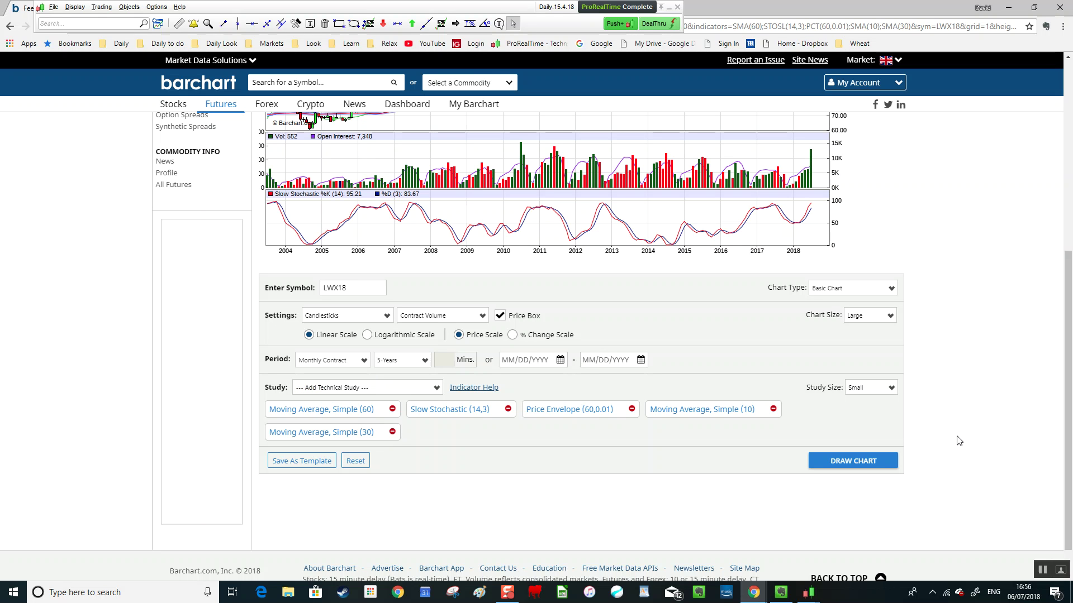
click(871, 459)
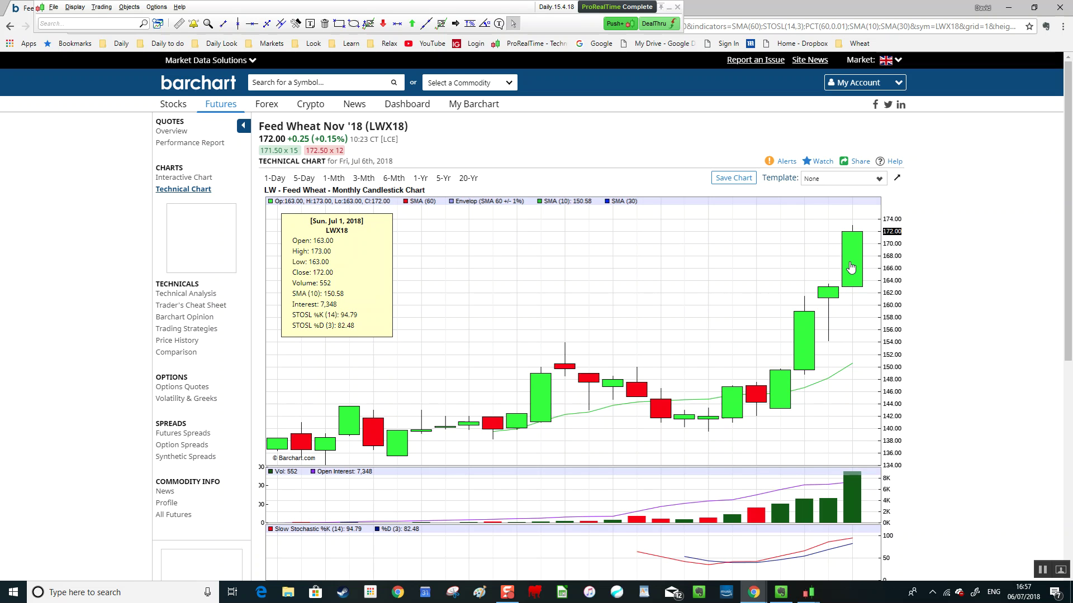
scroll(641, 460, down, 5)
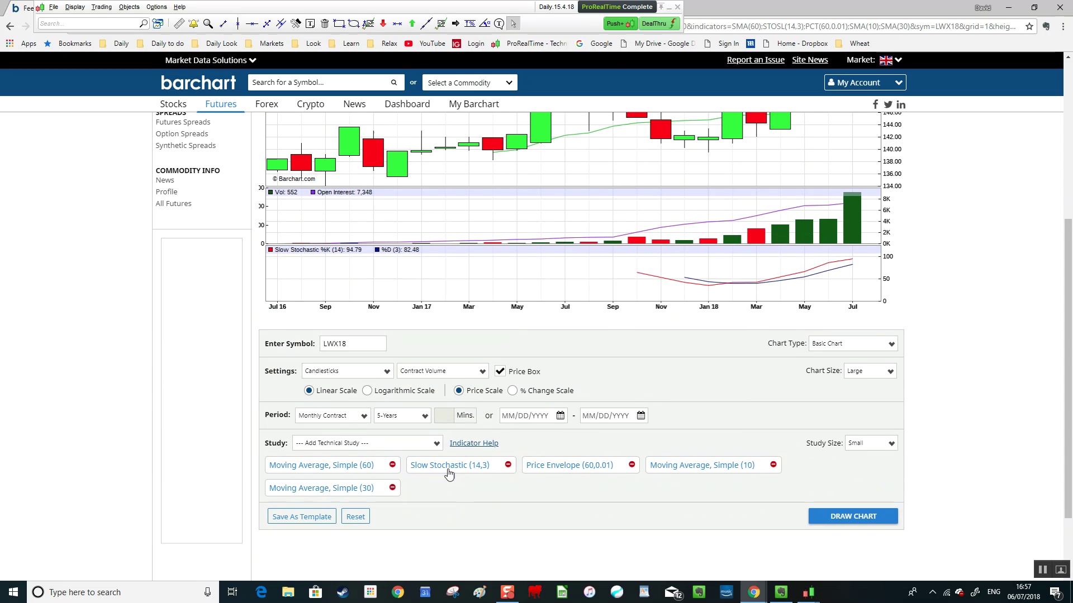
Redraw the LWX18 chart with the Weekly Contract period, giving one year of weekly candles.
click(363, 420)
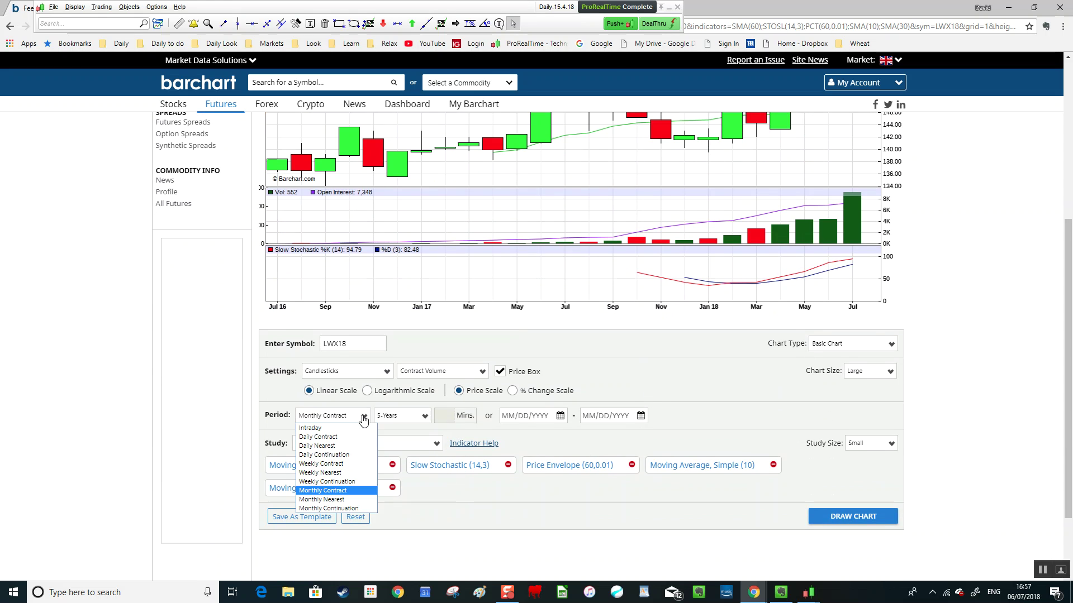
click(341, 466)
click(858, 515)
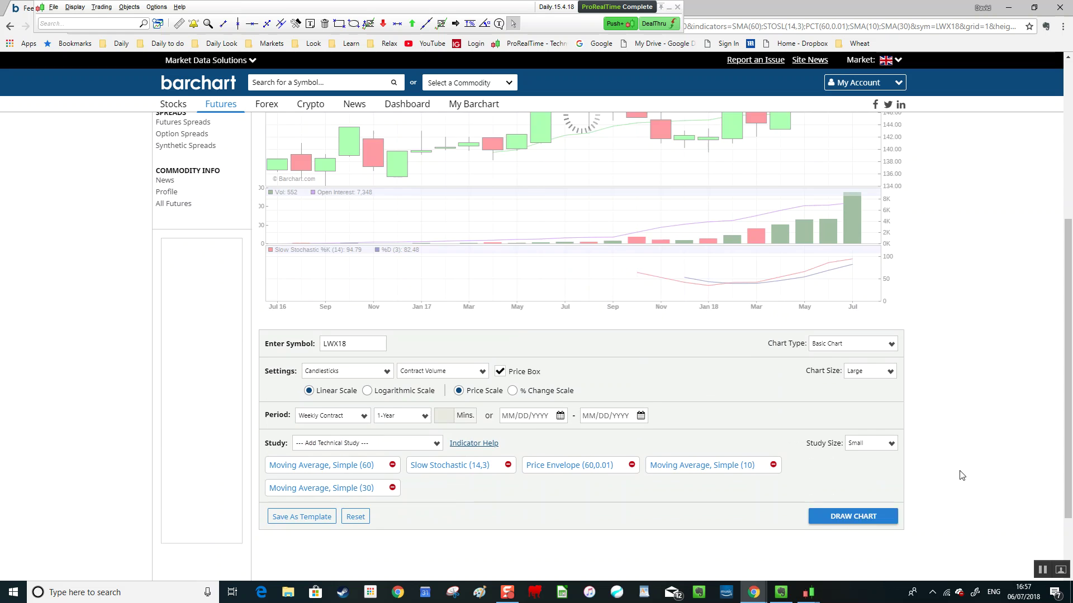
mouse_move(862, 288)
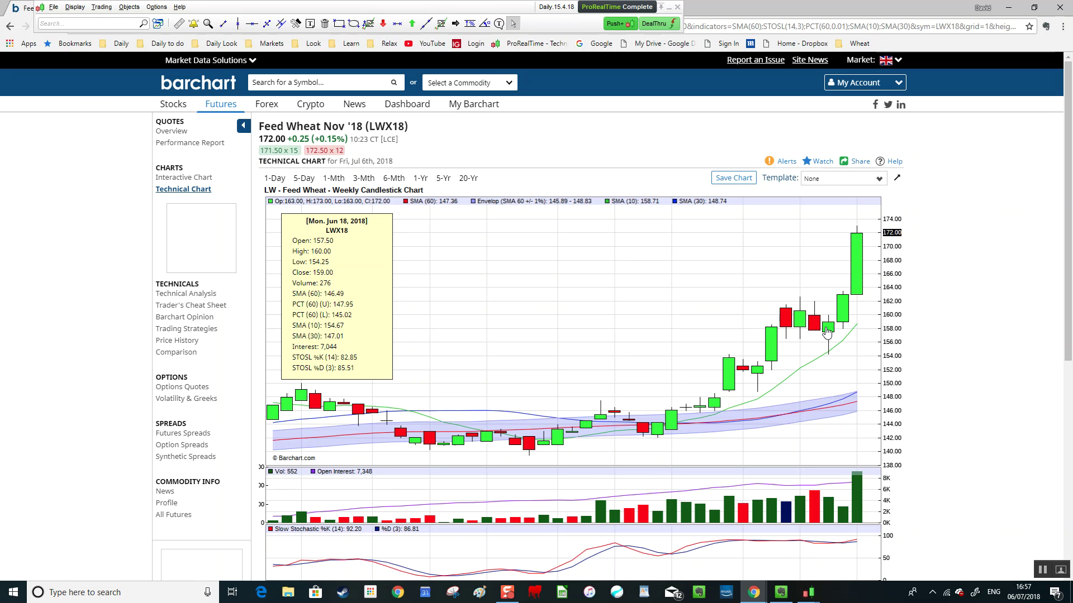
mouse_move(847, 329)
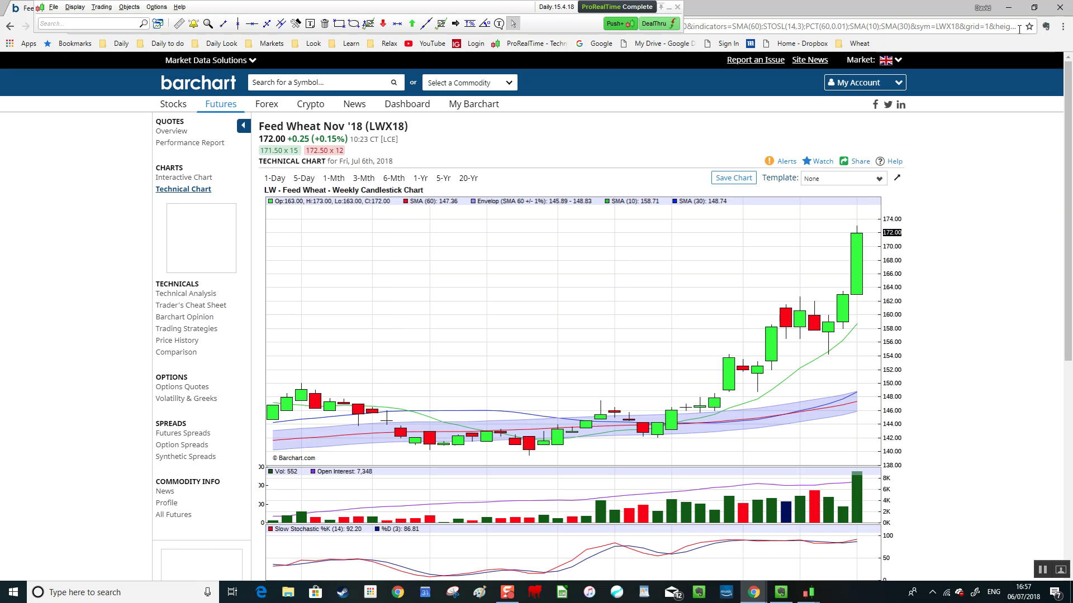
Bring up the ProRealTime London Wheat charts and zoom into the daily chart.
click(1009, 7)
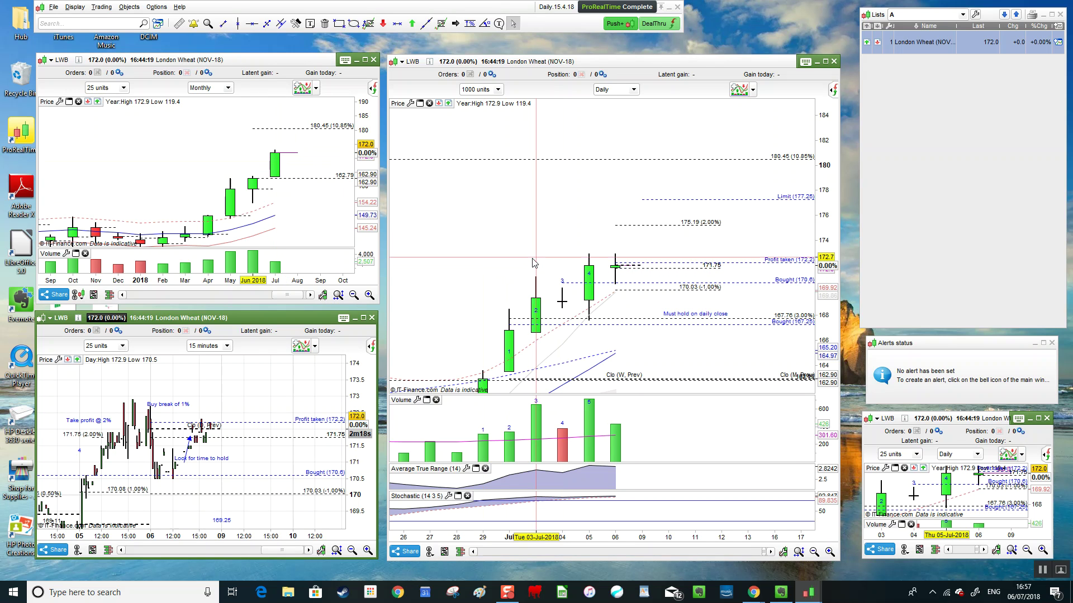
click(798, 552)
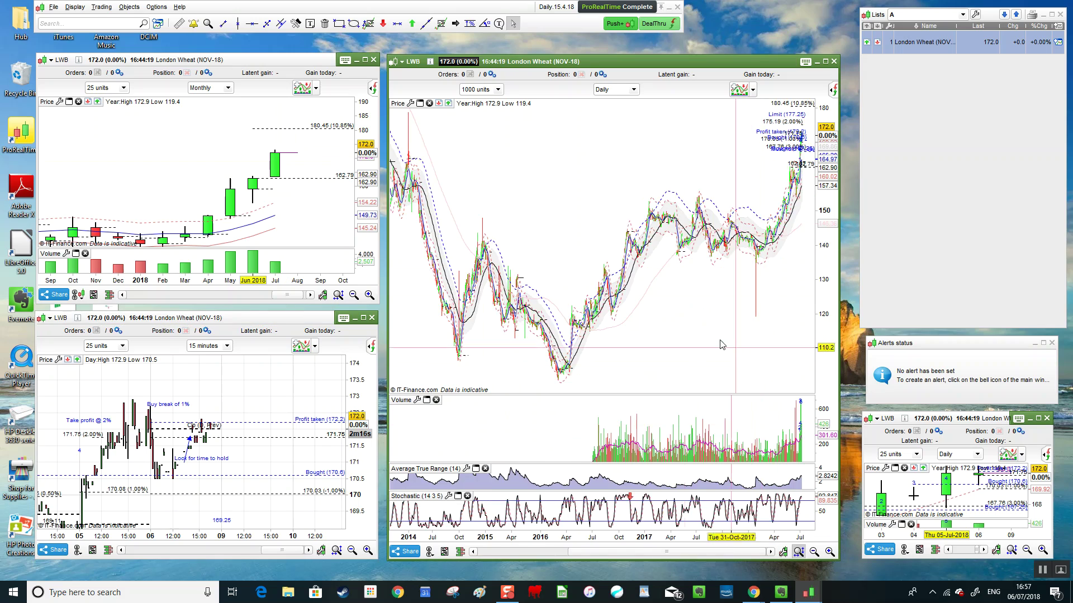
scroll(654, 323, up, 5)
scroll(651, 323, up, 3)
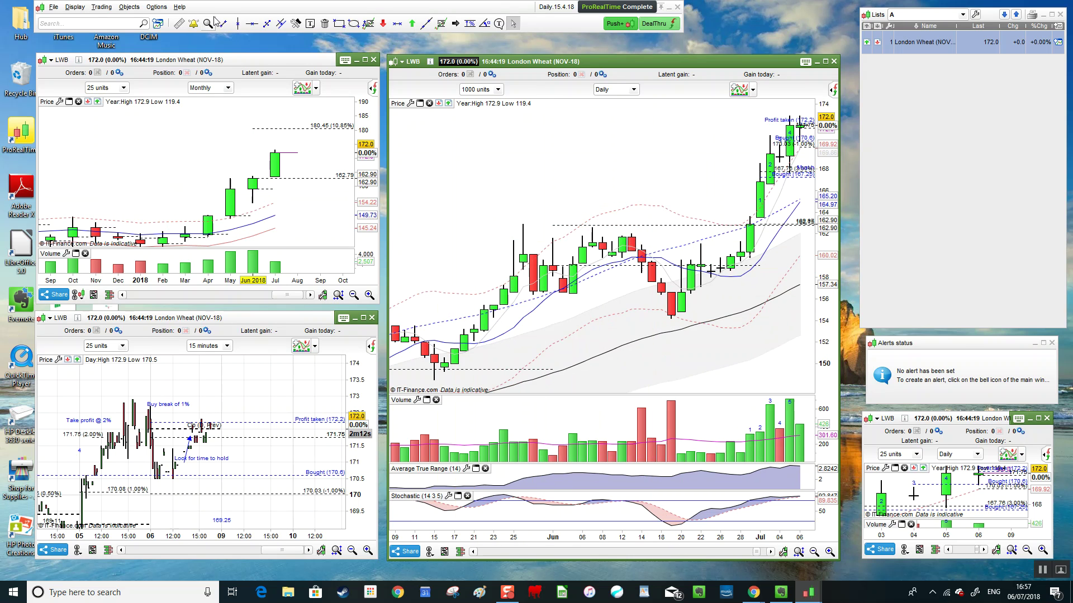
Turn on the crosshair and shift the daily candles left to leave space on the right.
click(512, 25)
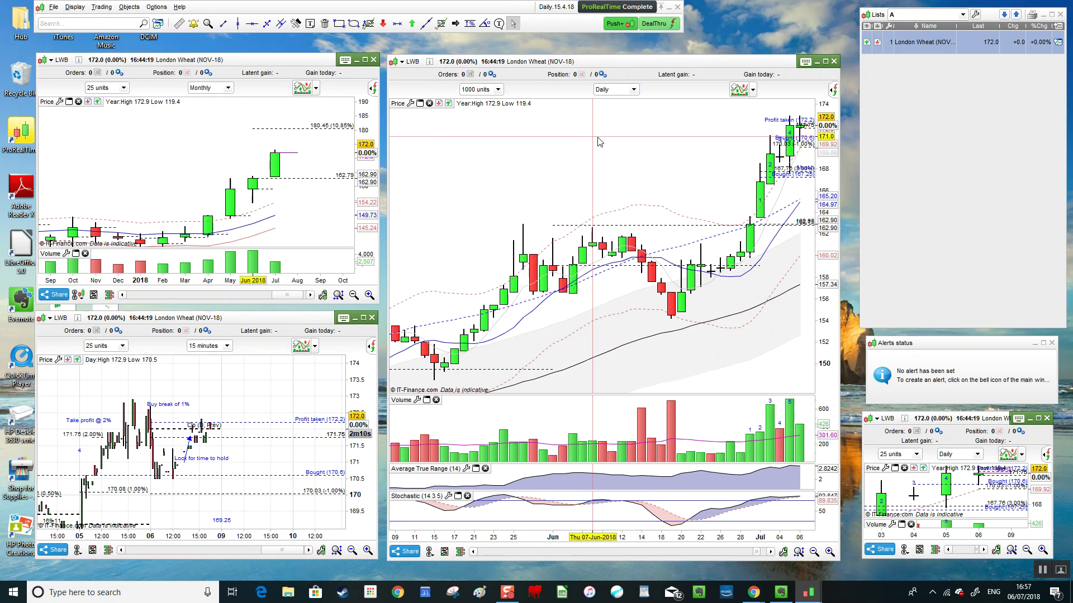
scroll(566, 162, down, 2)
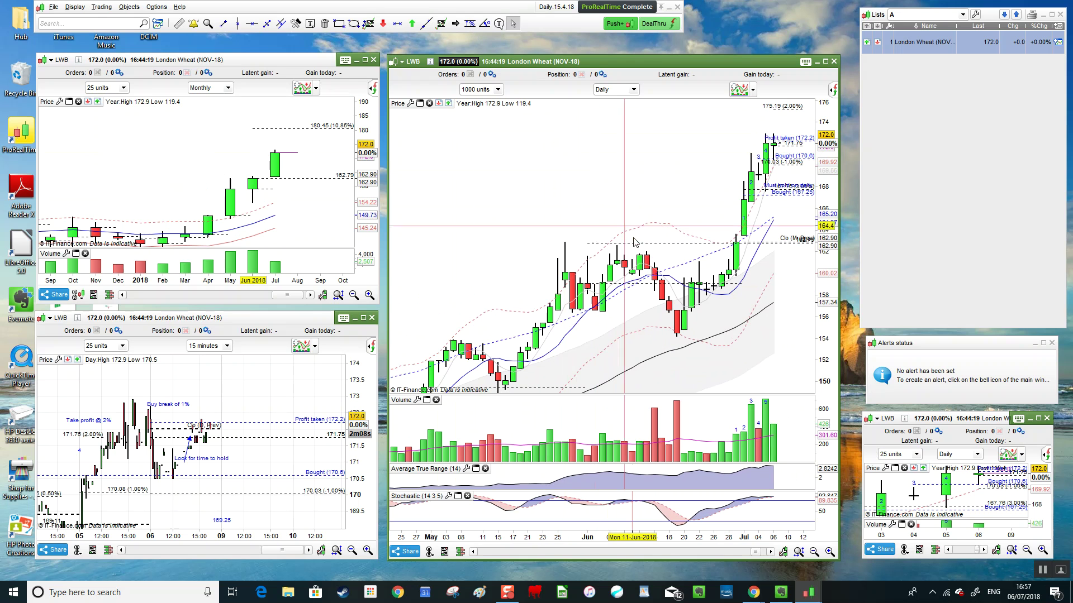
drag(628, 190, 573, 190)
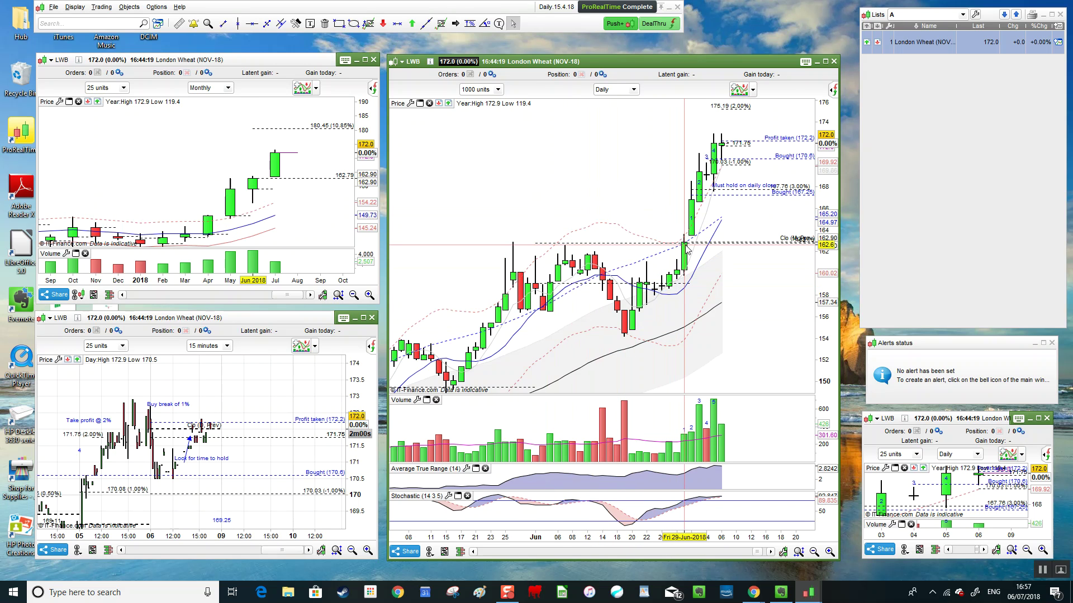
scroll(652, 218, up, 2)
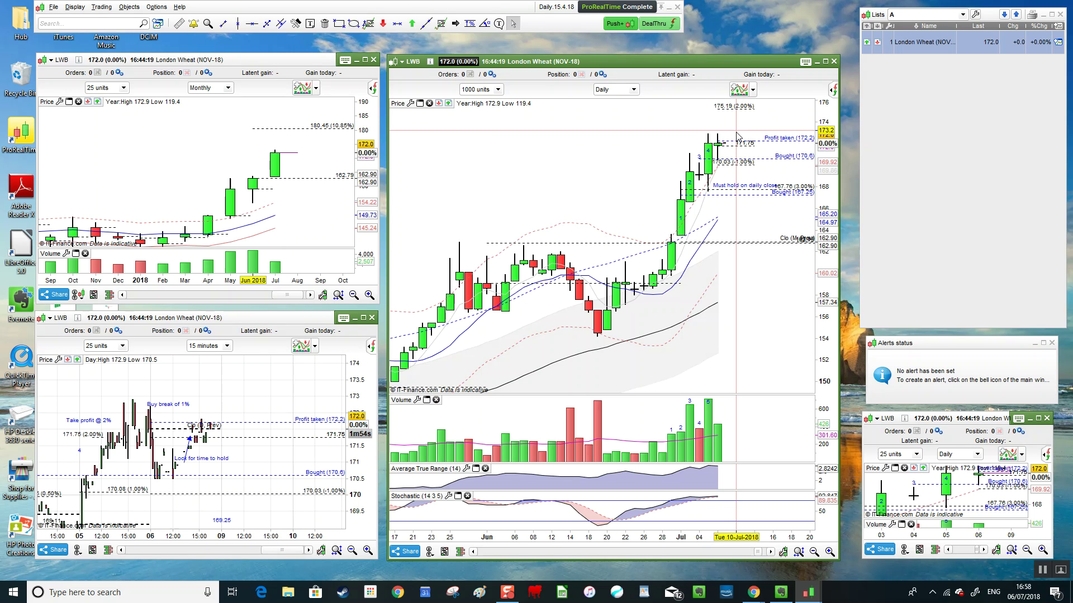
scroll(622, 206, up, 1)
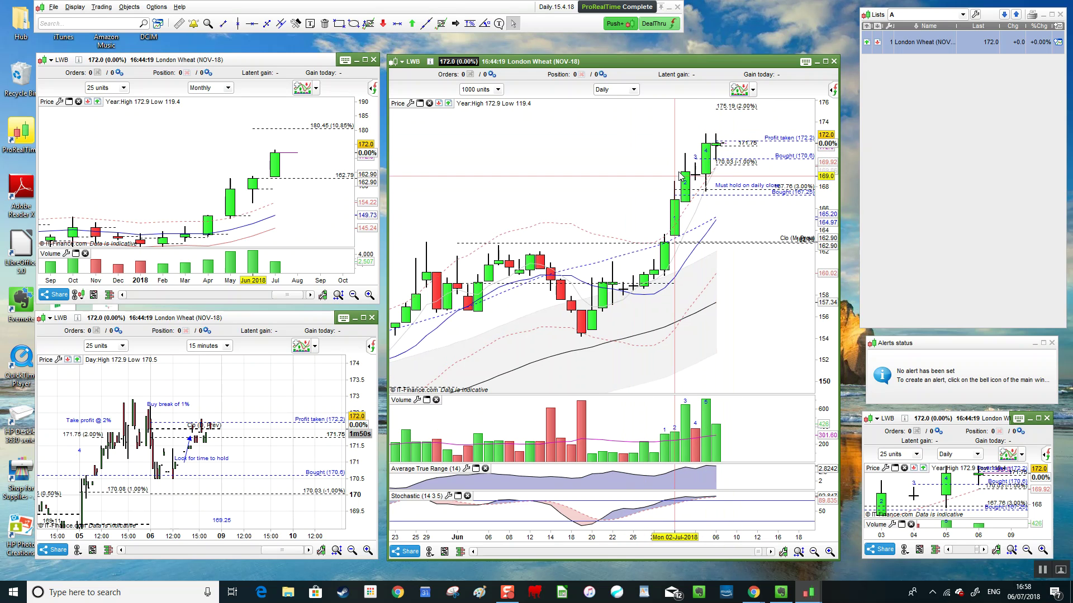
scroll(690, 177, up, 2)
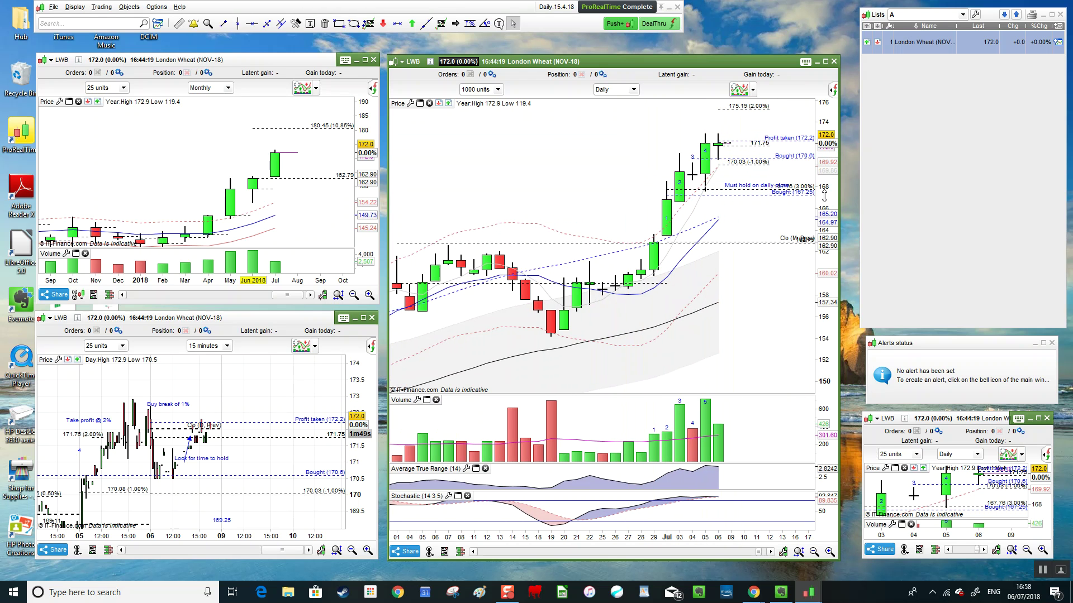
Bring the 175.19, 177.25 and 180.45 targets into view and read the latest candle prices.
drag(824, 195, 824, 257)
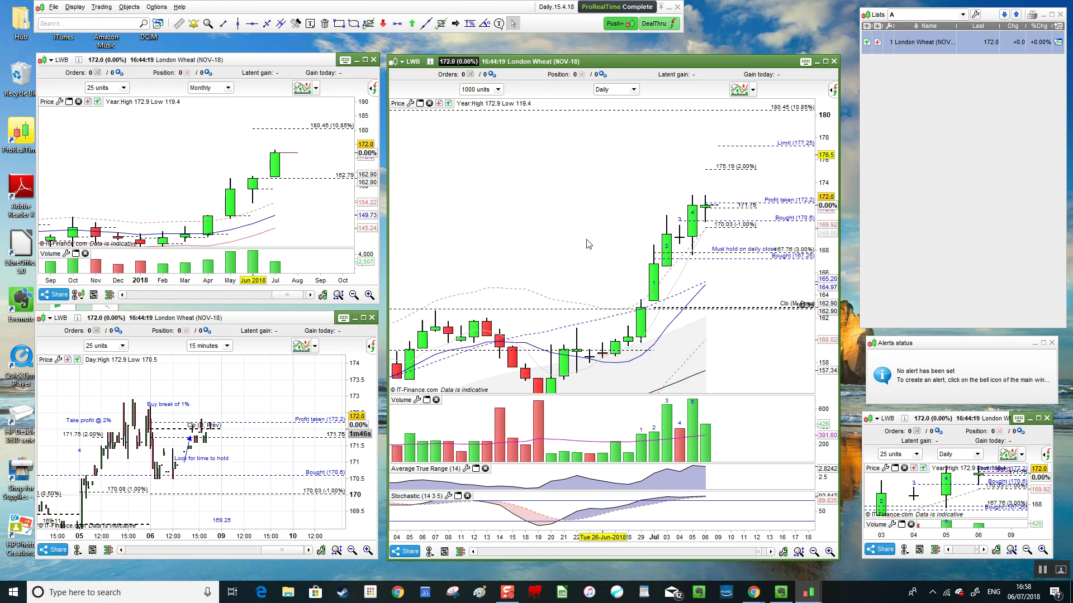
drag(588, 244, 570, 299)
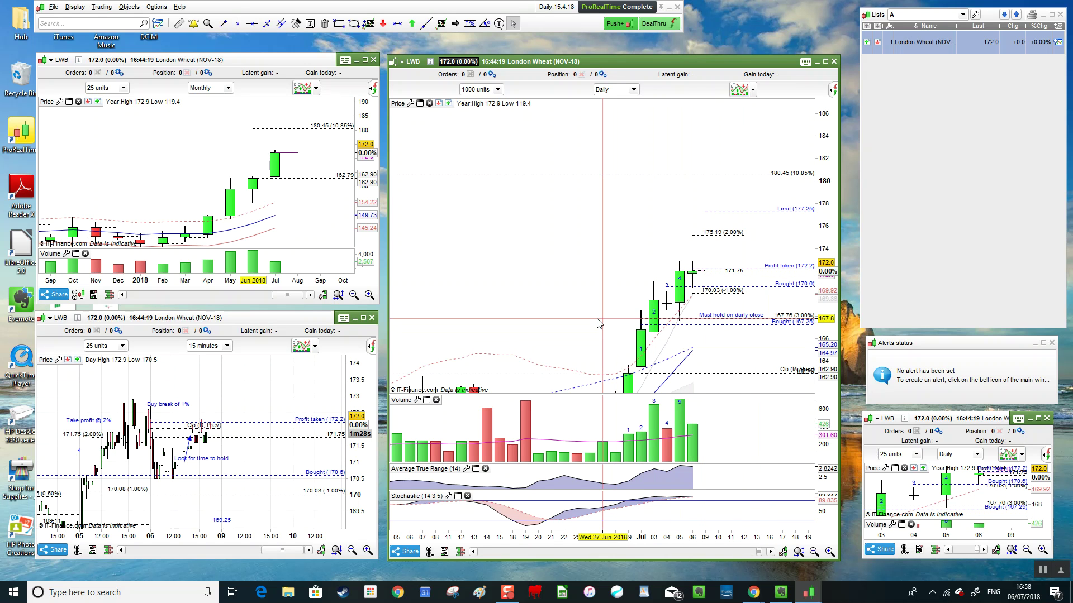
scroll(598, 323, up, 1)
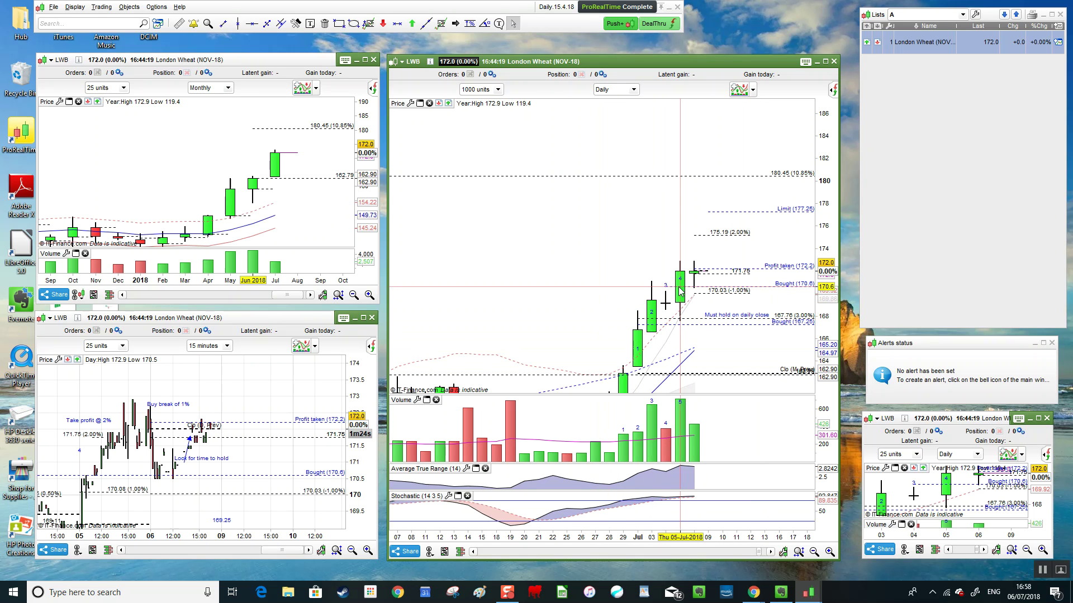
click(696, 275)
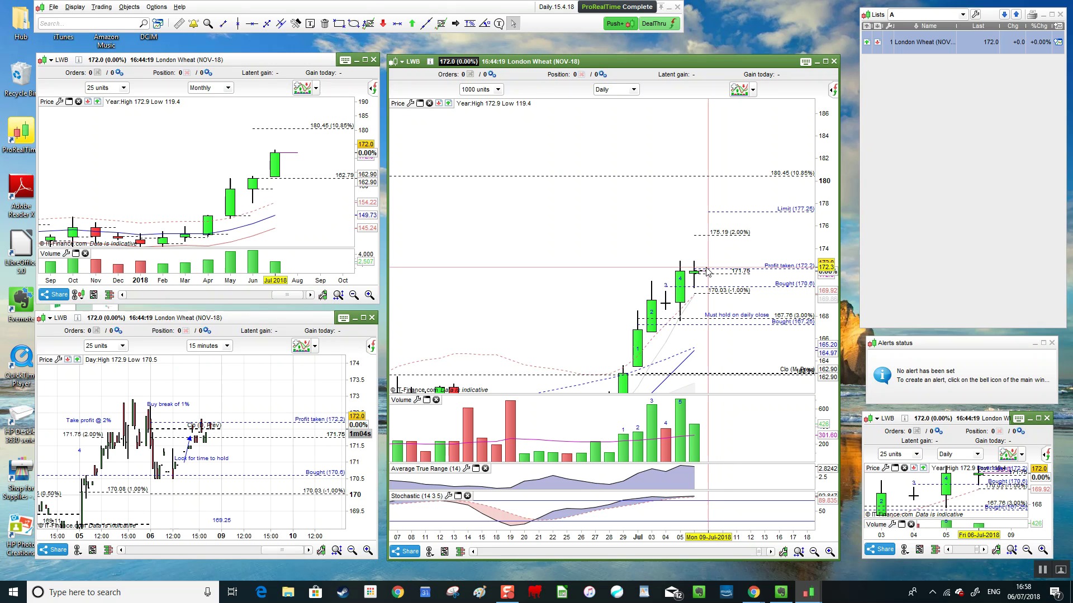
click(718, 239)
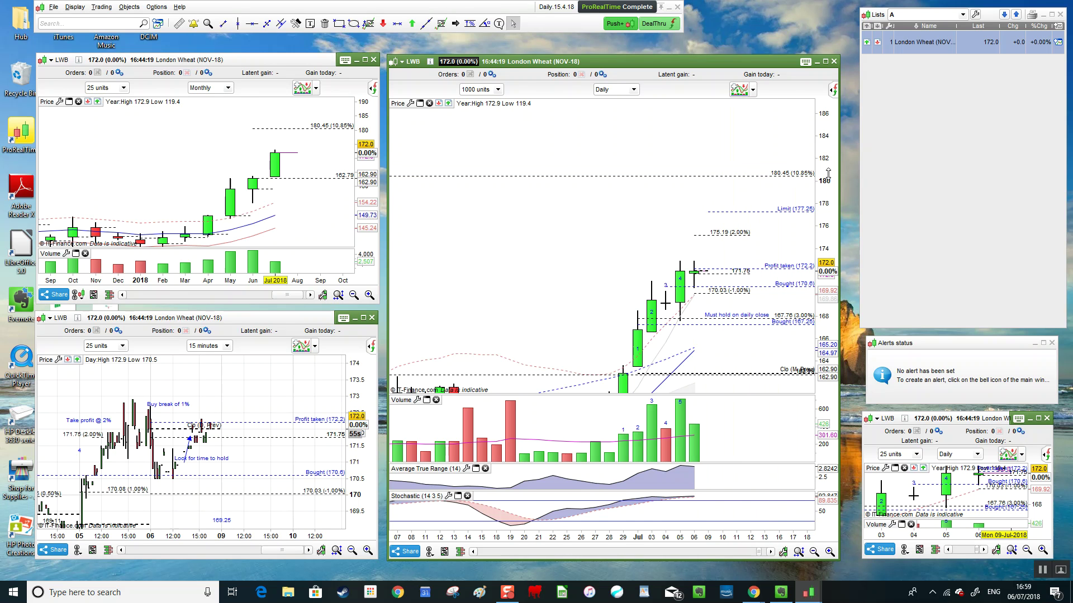
Stretch the daily price axis and zoom so the July rally candles fill the chart below 180.45.
drag(822, 185, 828, 248)
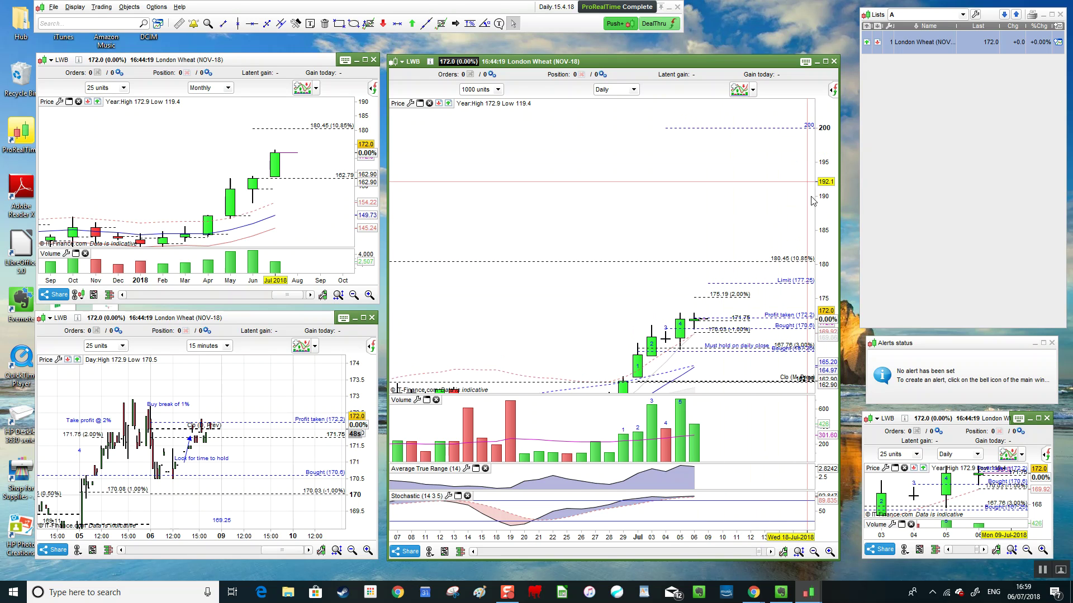
drag(823, 242, 824, 158)
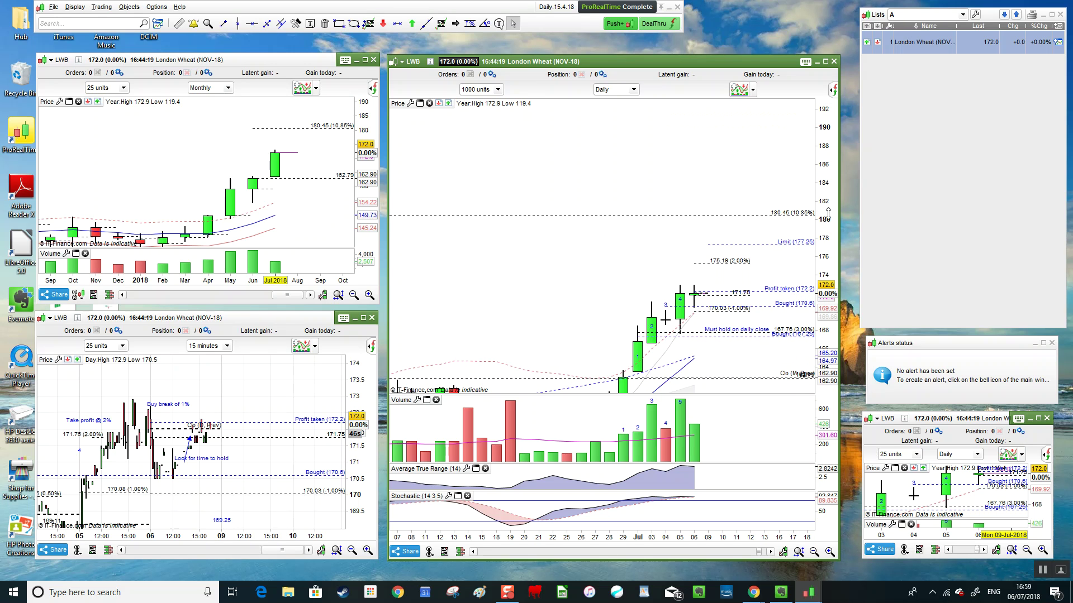
drag(826, 237, 825, 271)
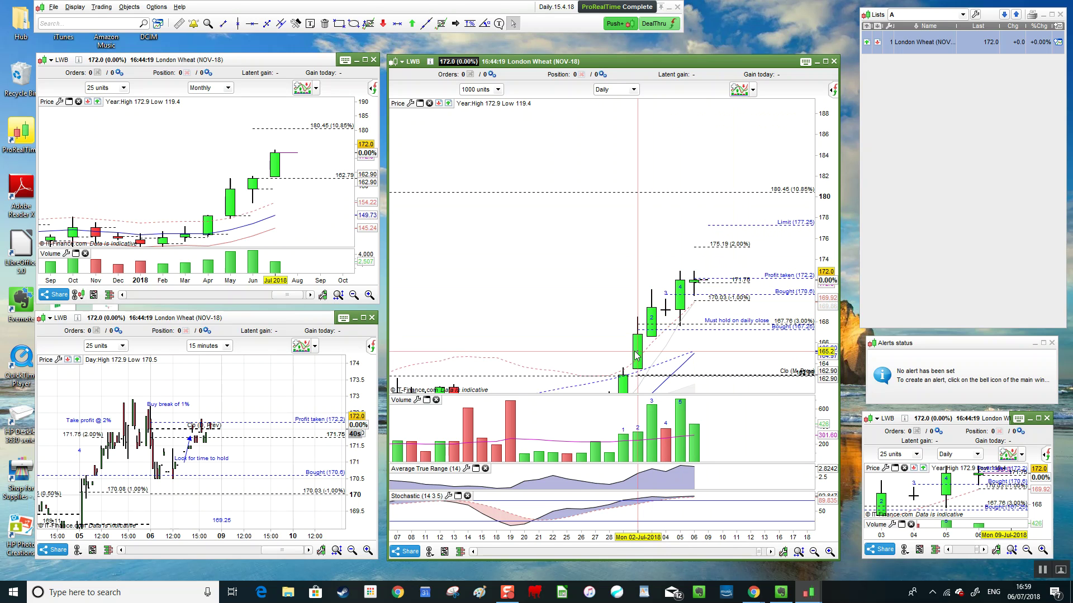
scroll(645, 351, up, 1)
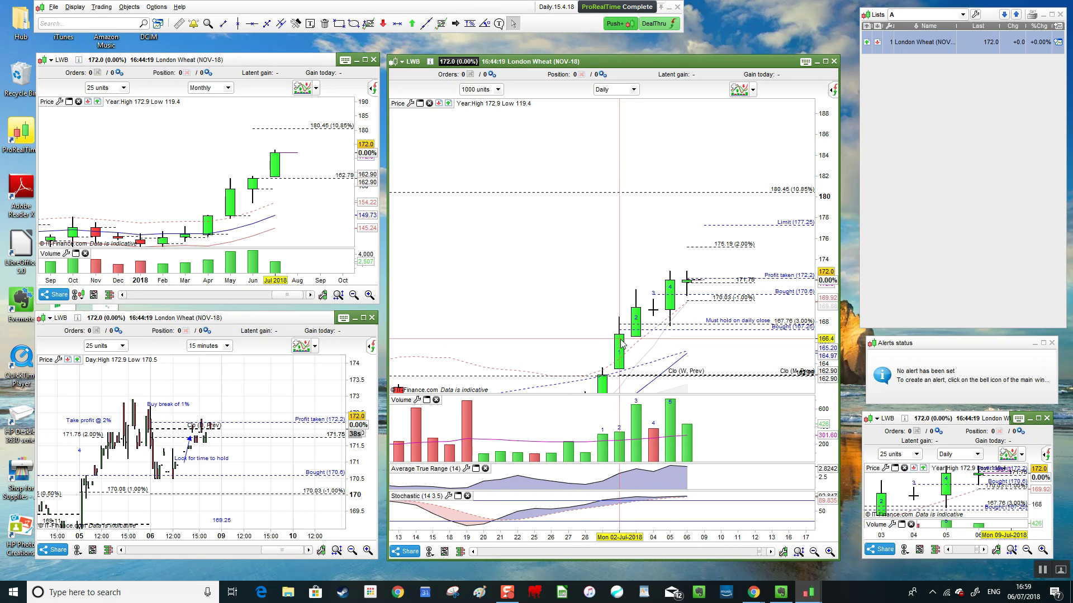